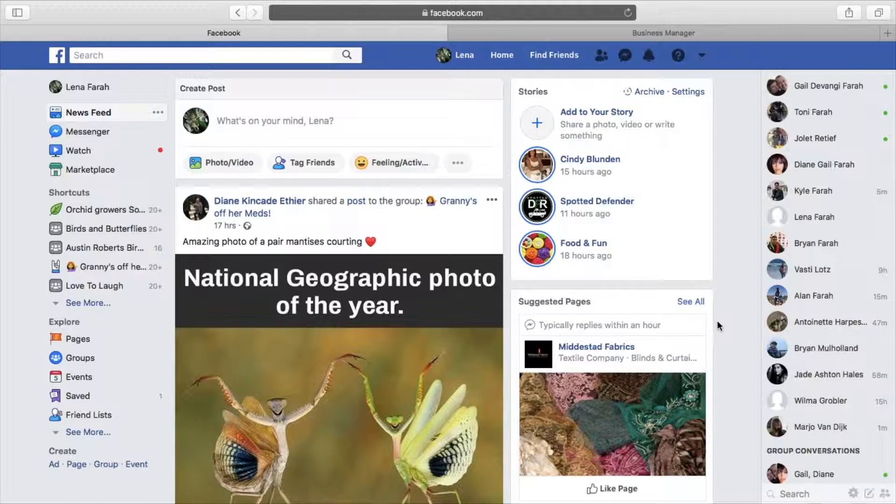
Choose Create Page from the top-bar account menu
scroll(509, 265, "down", 1)
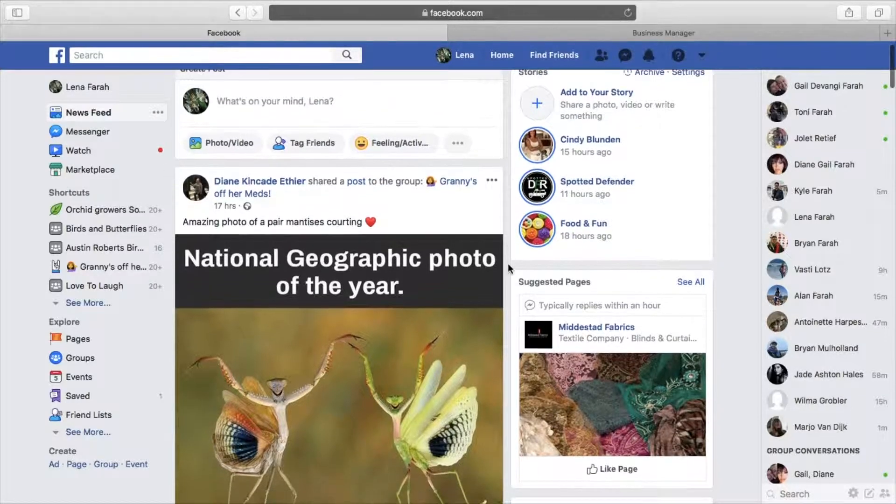
scroll(508, 266, "up", 1)
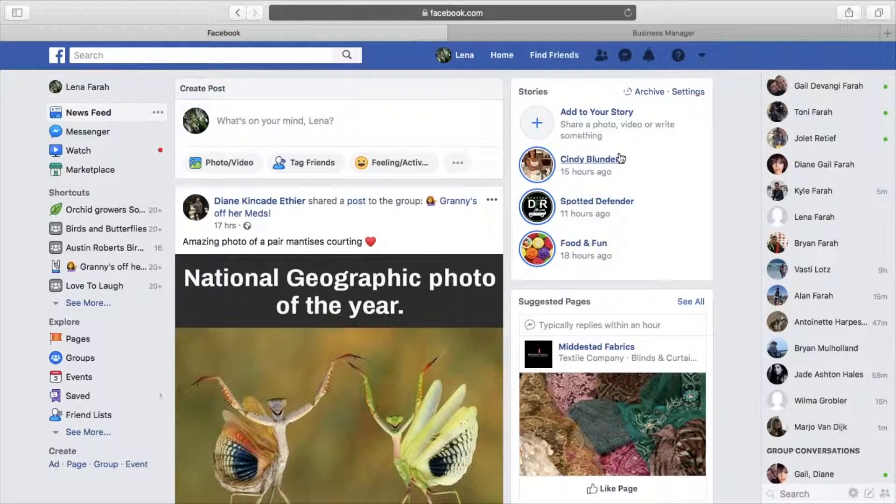
left_click(703, 56)
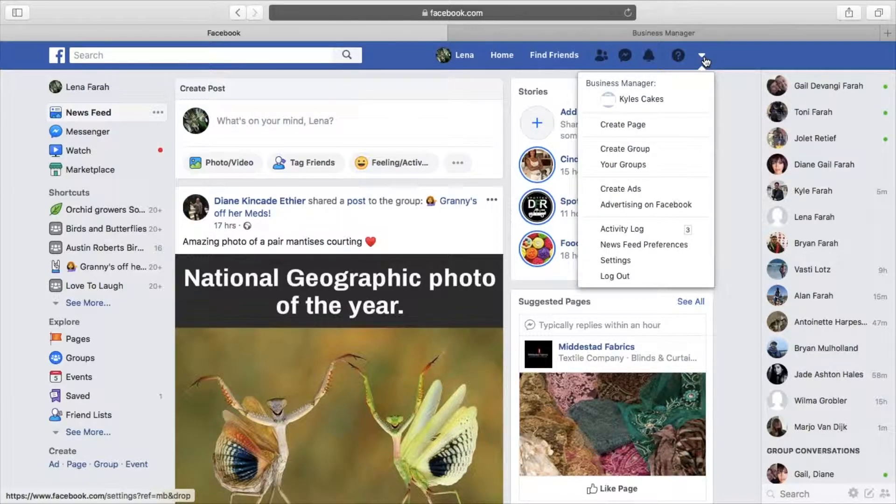
left_click(632, 127)
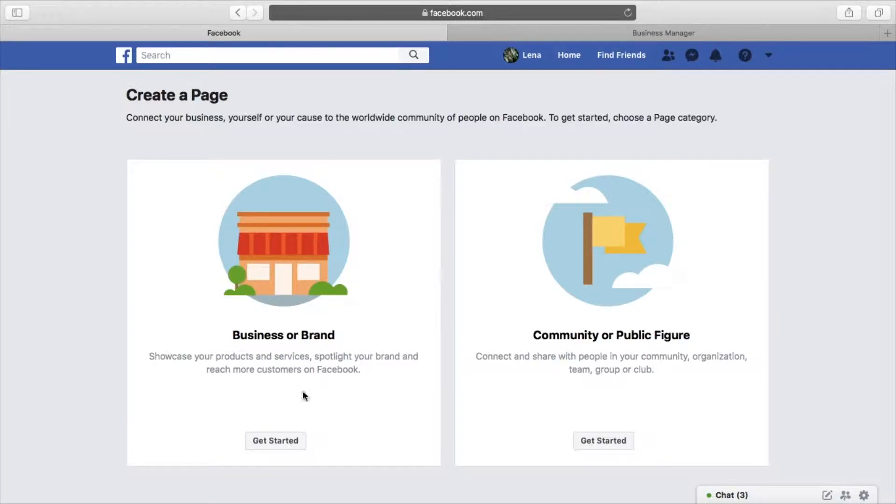
Pick Business or Brand and enter 'Kyles Cakes' as the Page name
left_click(282, 440)
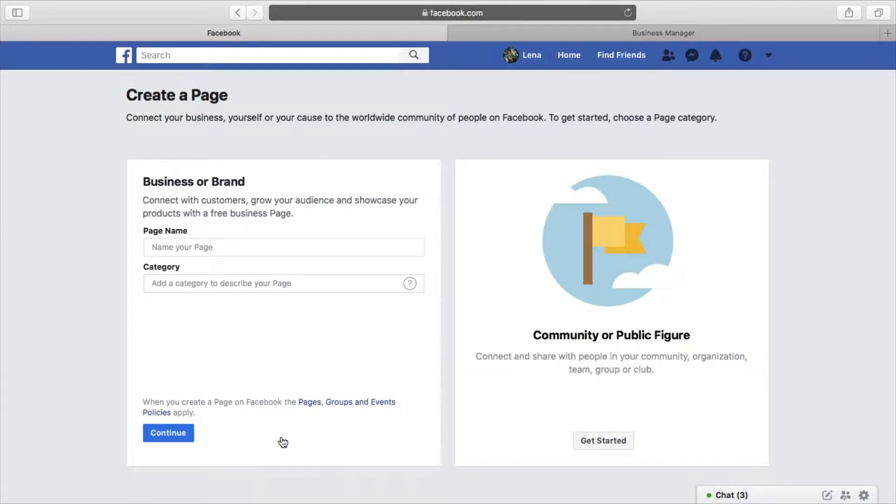
left_click(225, 250)
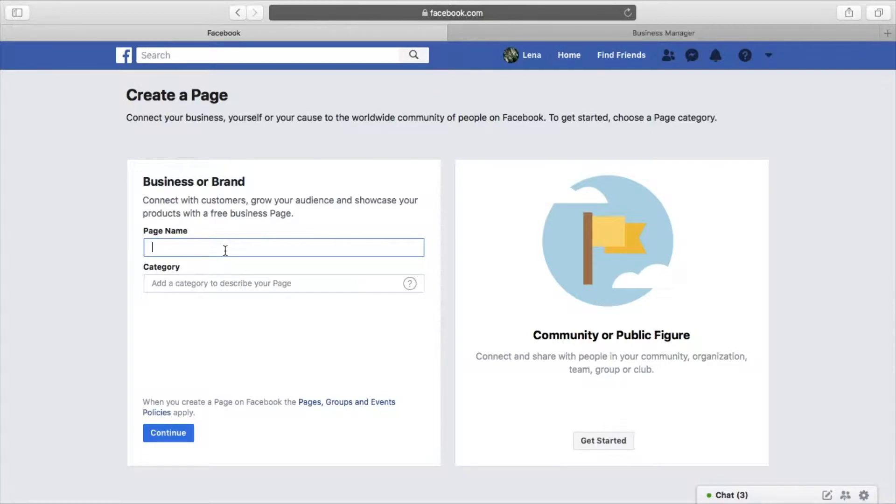
type("Kyl")
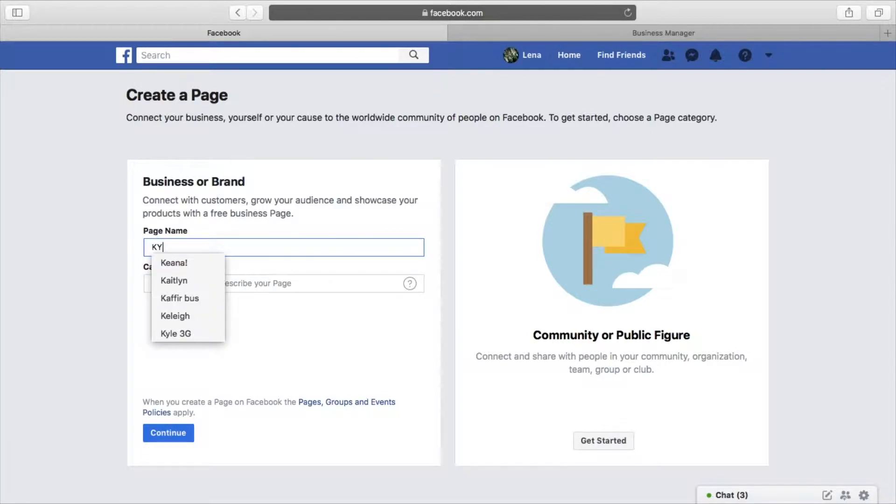
key("BackSpace")
key("BackSpace")
type("yl")
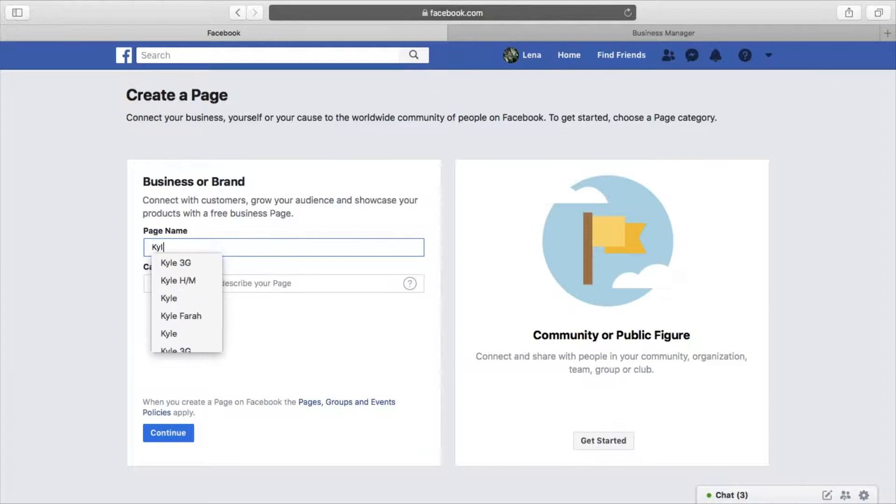
type("es Cakes")
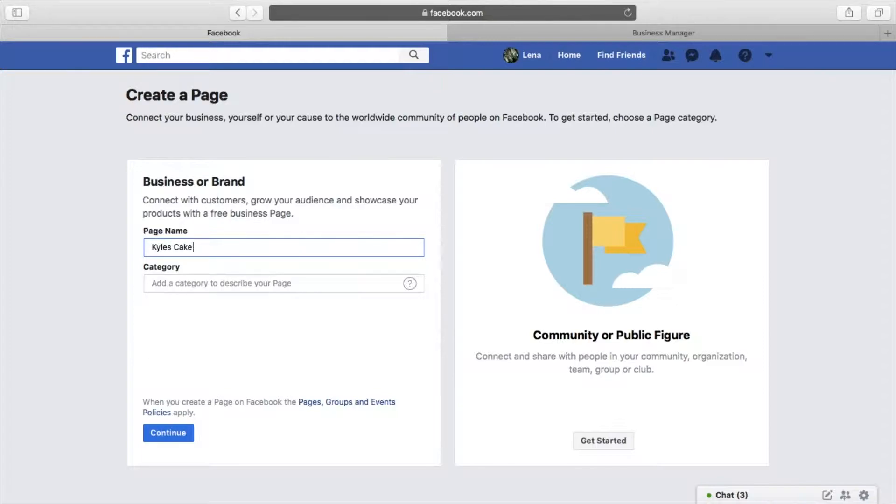
left_click(239, 279)
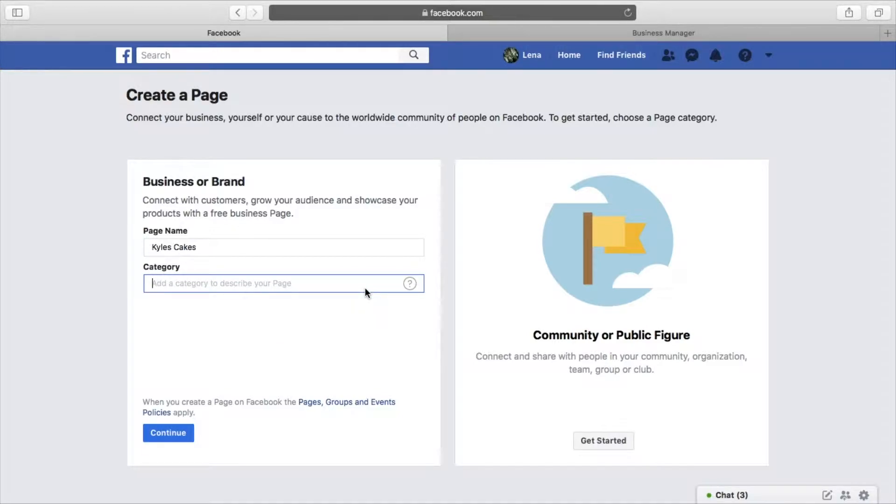
Set the Page category to Wholesale Bakery and enter the street address
type("bakery")
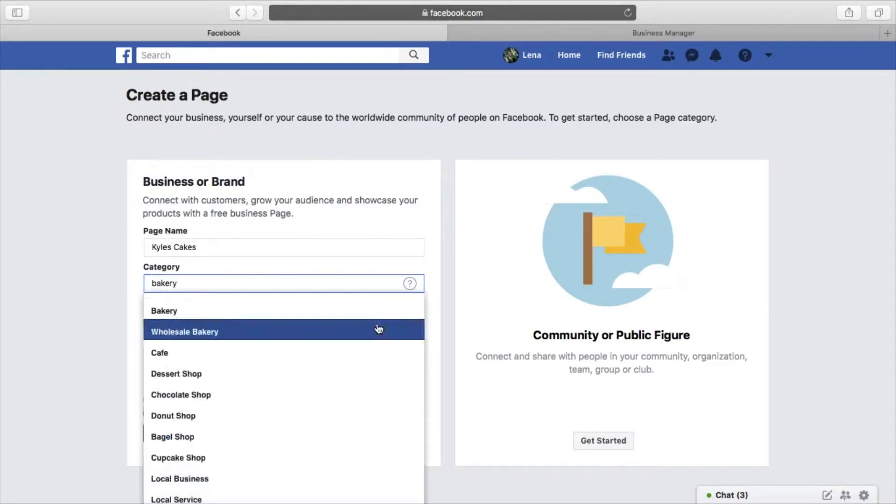
left_click(377, 330)
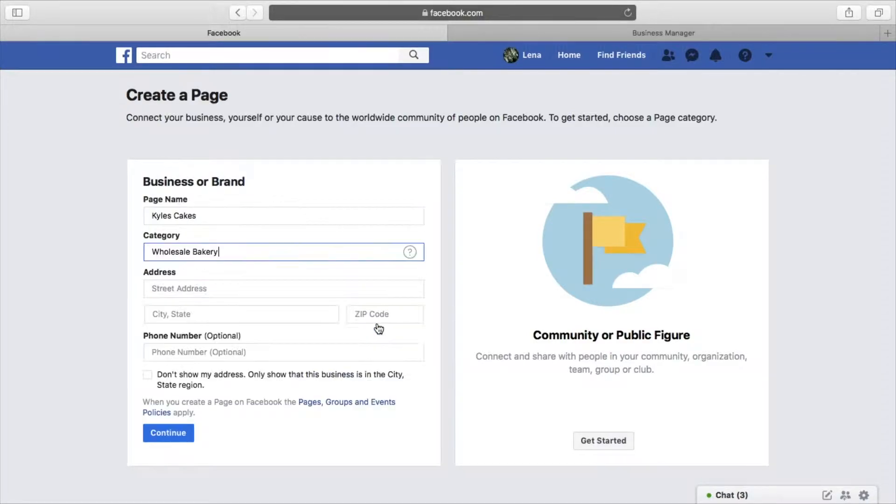
scroll(305, 244, "down", 1)
left_click(279, 262)
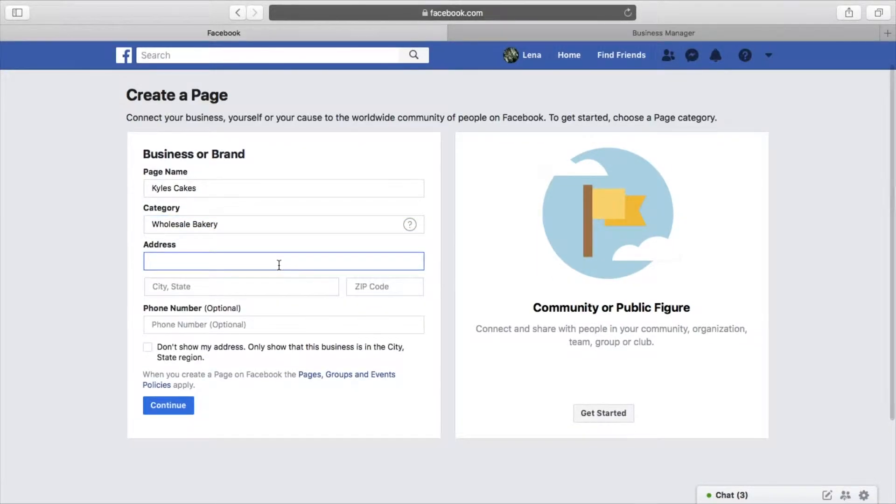
type("12121212")
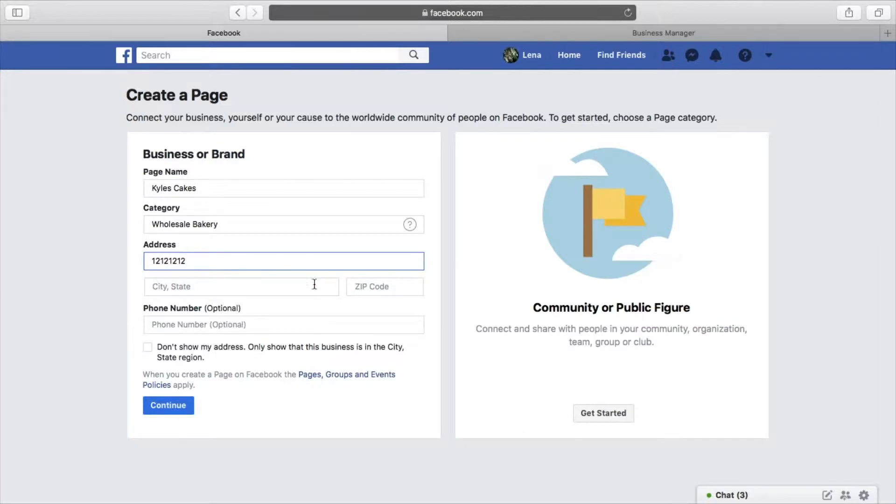
Enter the ZIP code, suggested city and phone number, and hide the street address
left_click(364, 286)
type("12121221")
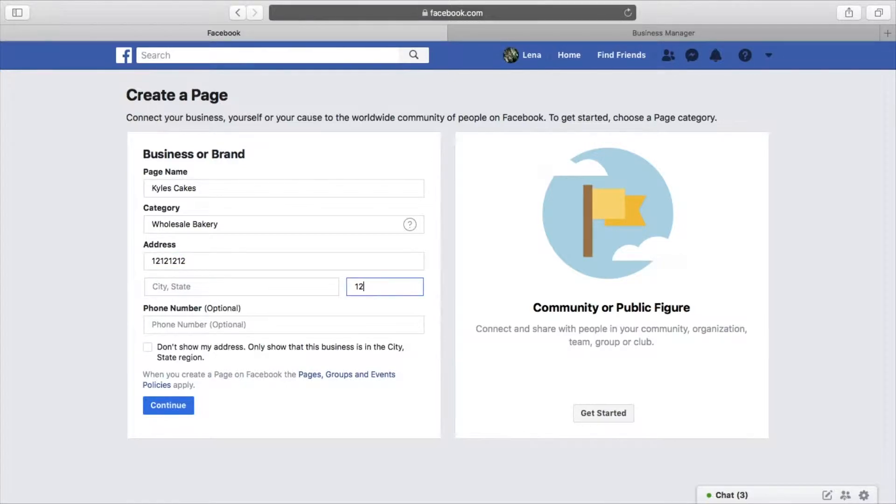
left_click(255, 281)
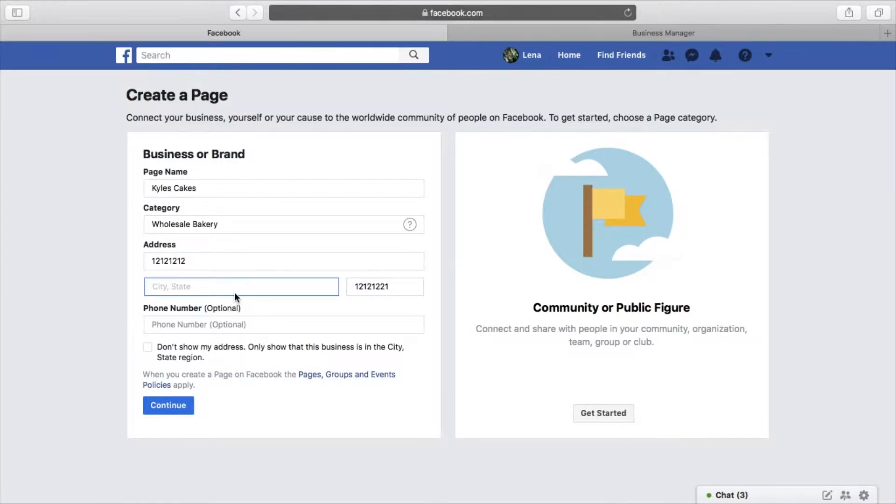
type("Krugersdo")
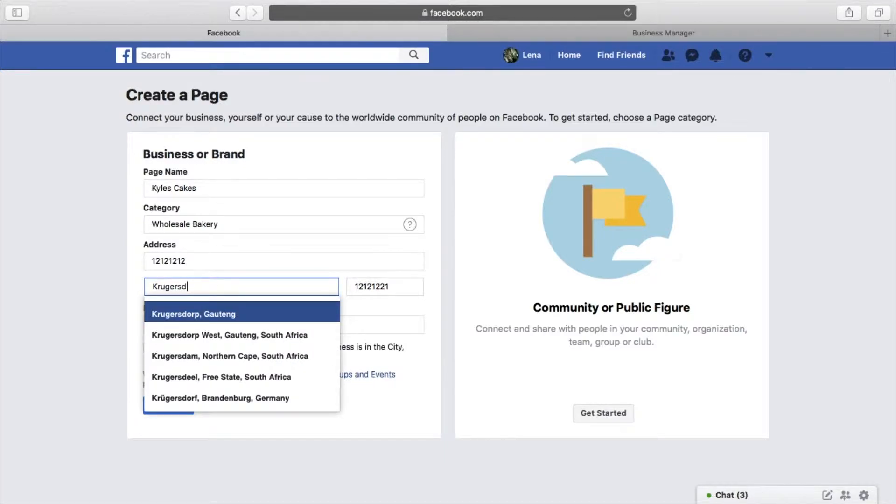
left_click(208, 321)
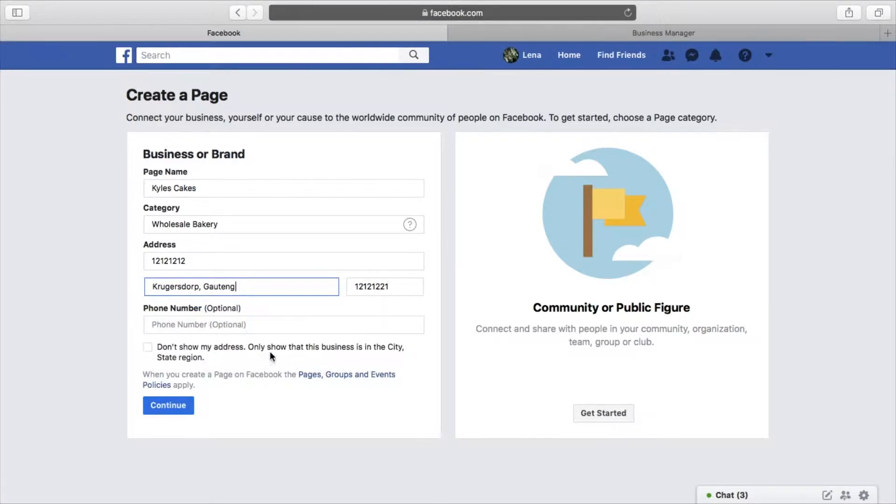
left_click(269, 323)
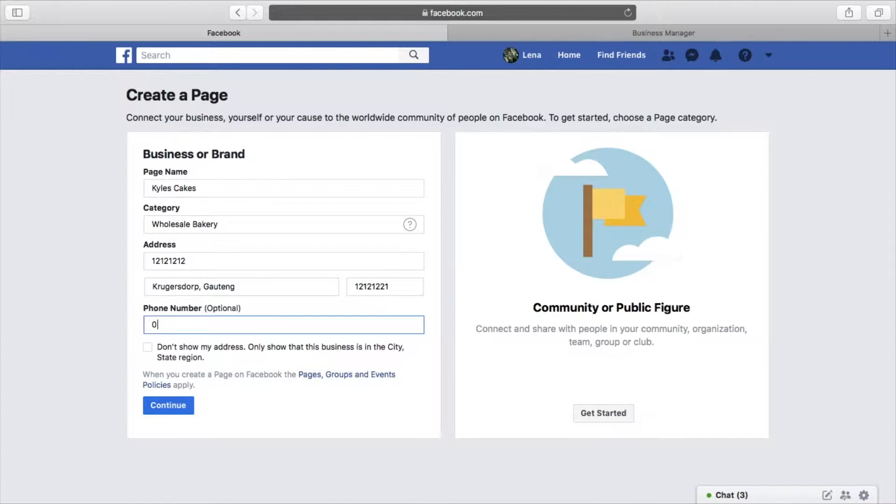
left_click(287, 356)
scroll(278, 378, "down", 2)
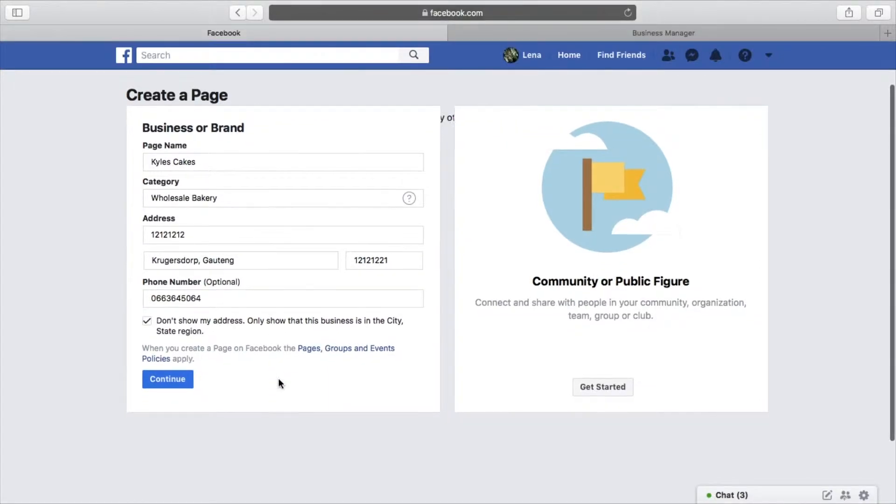
scroll(322, 376, "up", 1)
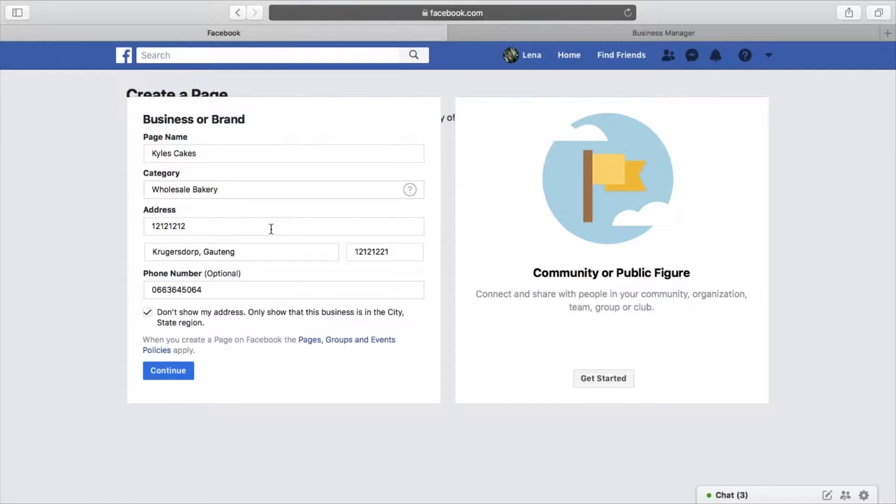
Submit the Kyles Cakes Page details to create the Page
left_click(176, 375)
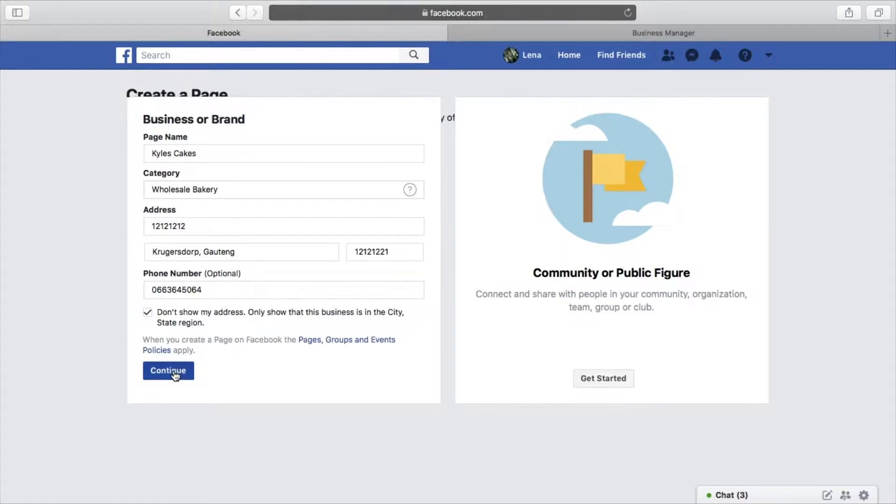
left_click(175, 373)
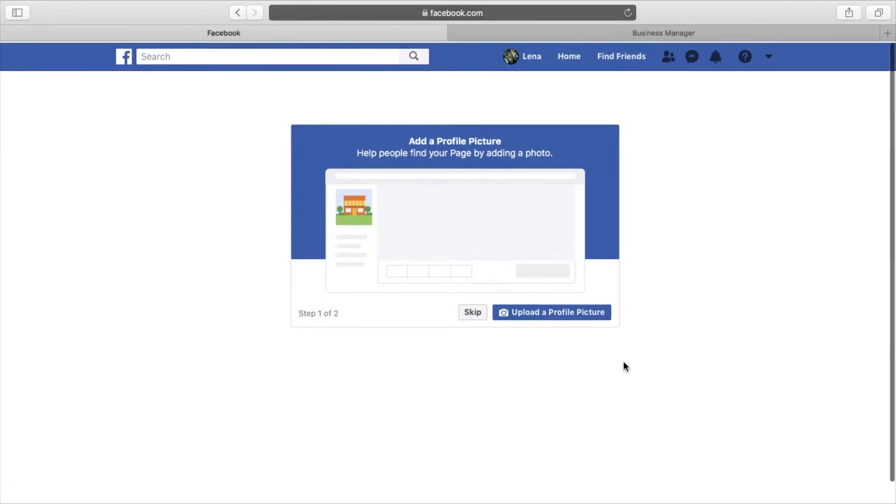
Skip both the profile picture and cover photo steps
left_click(472, 312)
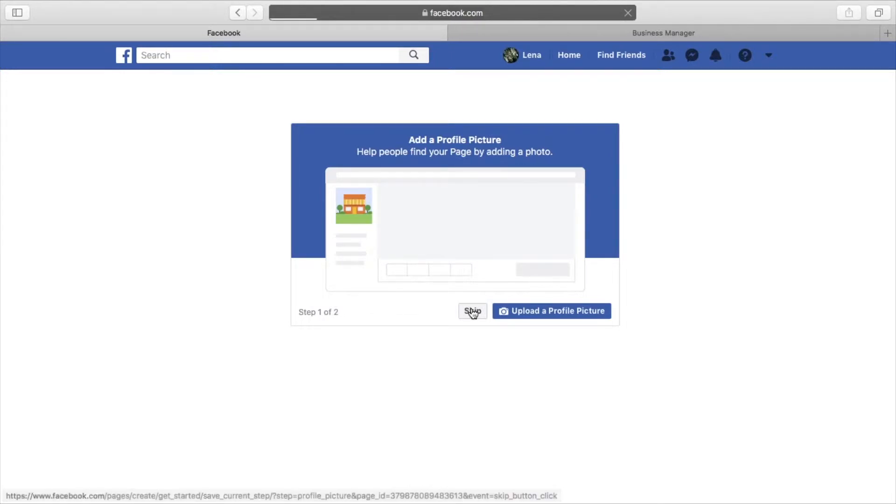
left_click(473, 312)
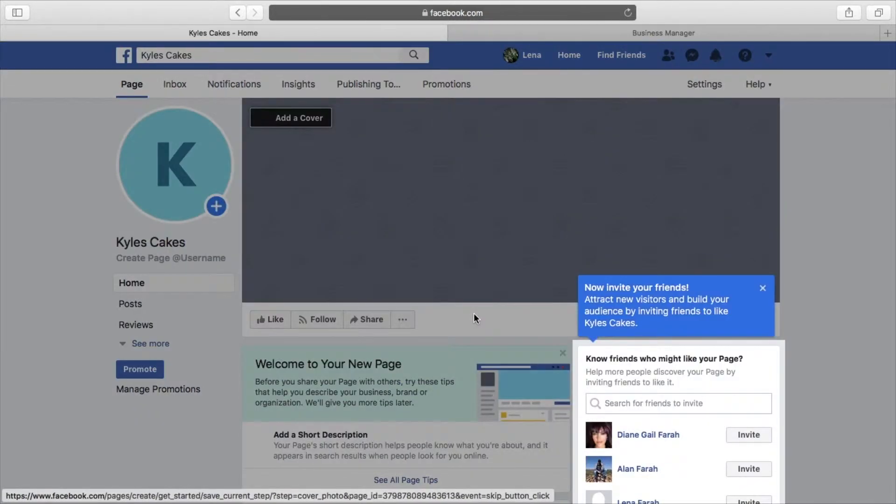
Close the 'Now invite your friends!' tip, leaving the default K profile picture visible
left_click(763, 288)
scroll(540, 271, "down", 5)
scroll(540, 271, "up", 5)
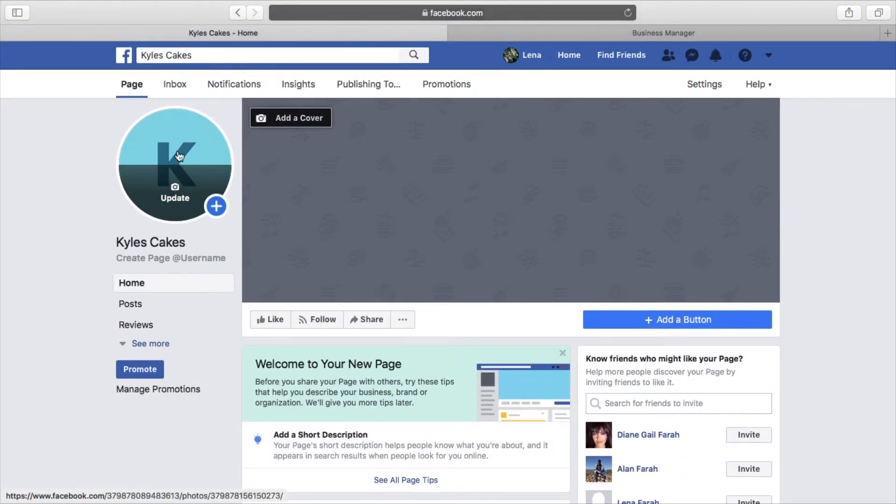
mouse_move(188, 143)
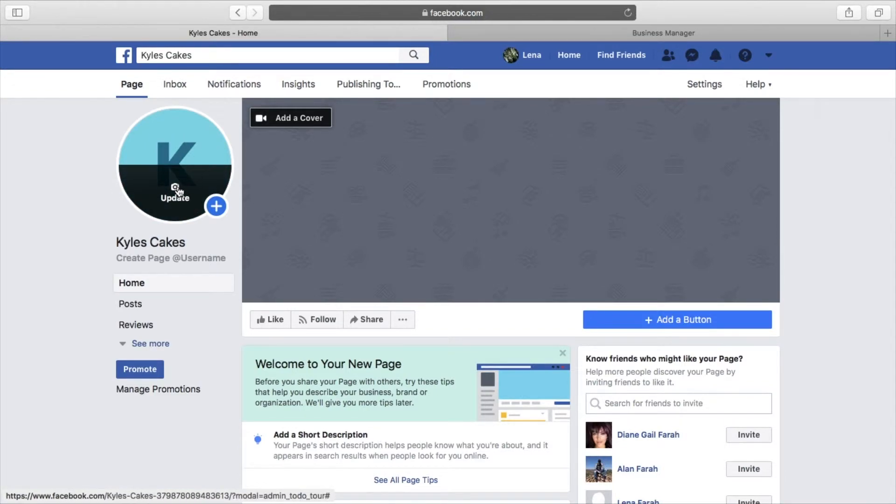